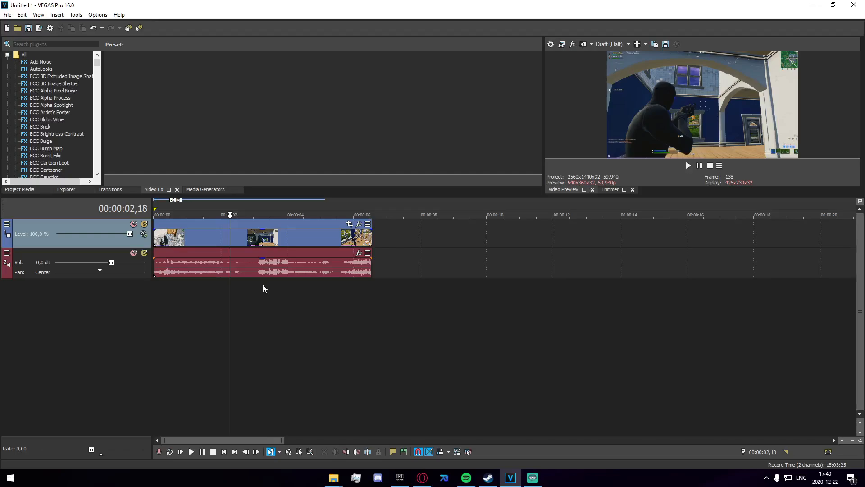
Step: Search the video effects for s_sha and apply S_Sharpen to the video clip
{"action": "left_click", "coordinate": [51, 45]}
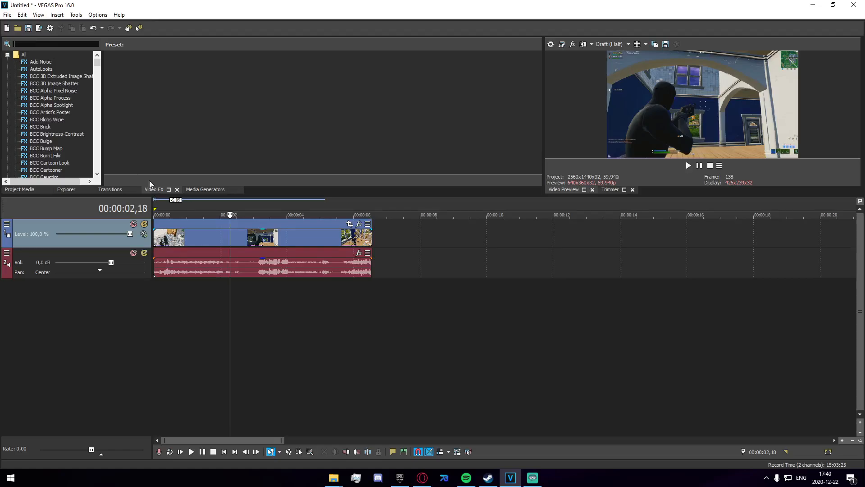
{"action": "type", "text": "s_sha"}
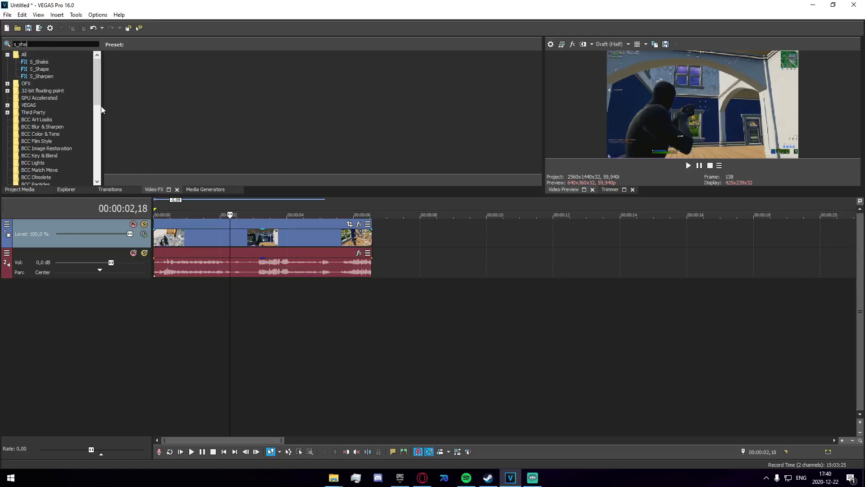
{"action": "left_click_drag", "start_coordinate": [40, 77], "coordinate": [145, 163]}
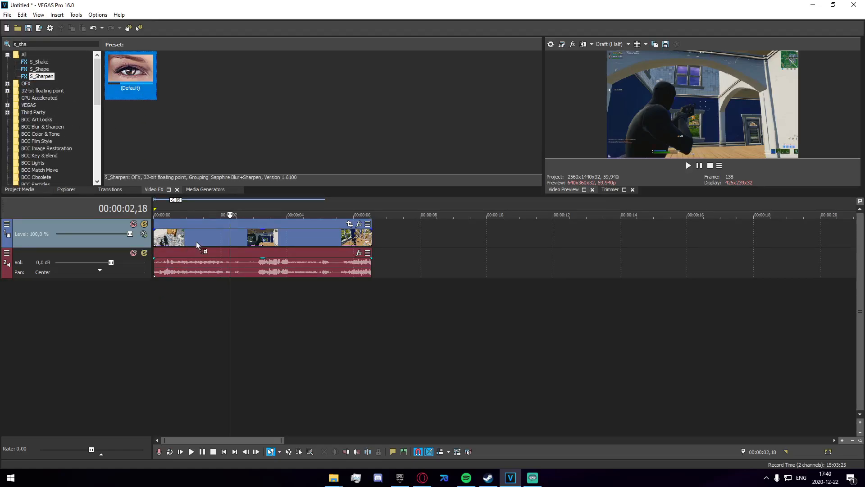
{"action": "left_click_drag", "start_coordinate": [196, 242], "coordinate": [197, 242]}
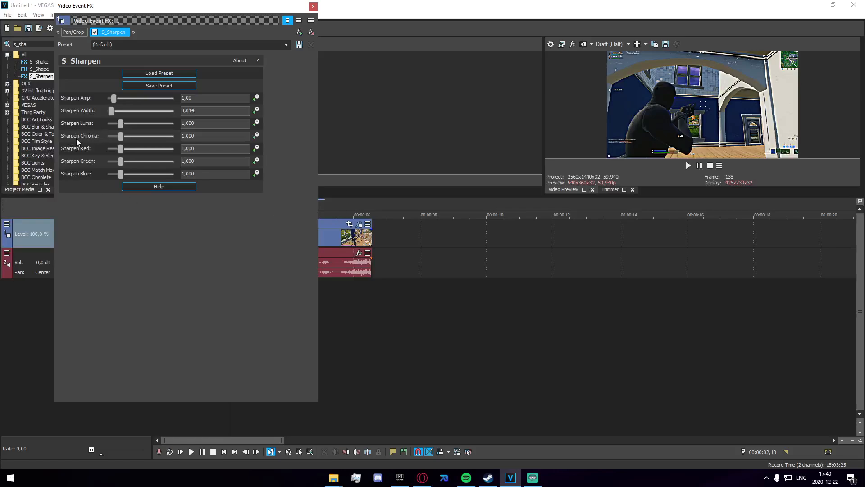
Step: Set S_Sharpen's Sharpen Luma to 1
{"action": "left_click_drag", "start_coordinate": [118, 124], "coordinate": [188, 128]}
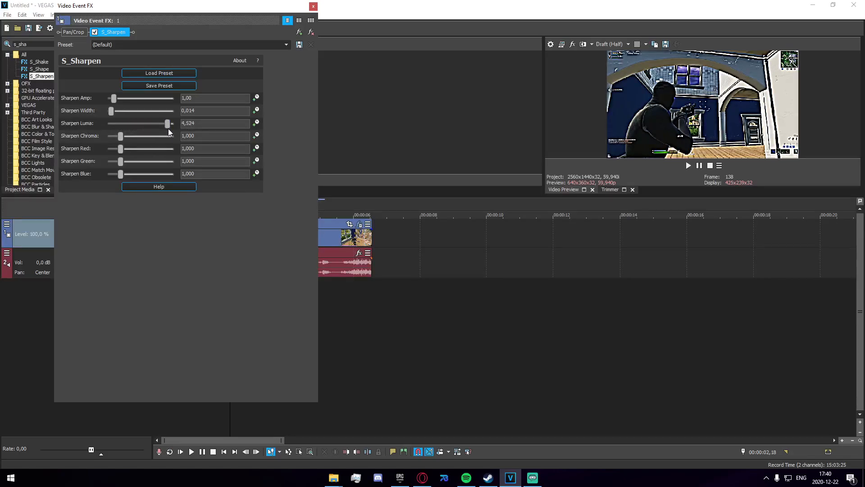
{"action": "left_click_drag", "start_coordinate": [162, 131], "coordinate": [121, 131]}
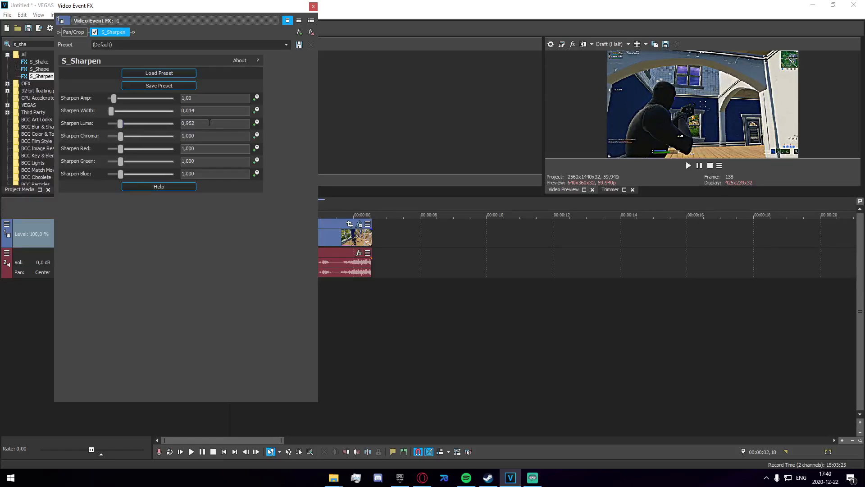
{"action": "left_click_drag", "start_coordinate": [201, 124], "coordinate": [135, 123]}
{"action": "type", "text": "1"}
{"action": "key", "text": "Return"}
Step: Set Sharpen Chroma and Sharpen Red to 5 and Sharpen Green and Sharpen Blue to 0
{"action": "left_click", "coordinate": [121, 137]}
{"action": "left_click_drag", "start_coordinate": [179, 144], "coordinate": [180, 147]}
{"action": "left_click_drag", "start_coordinate": [121, 149], "coordinate": [153, 178]}
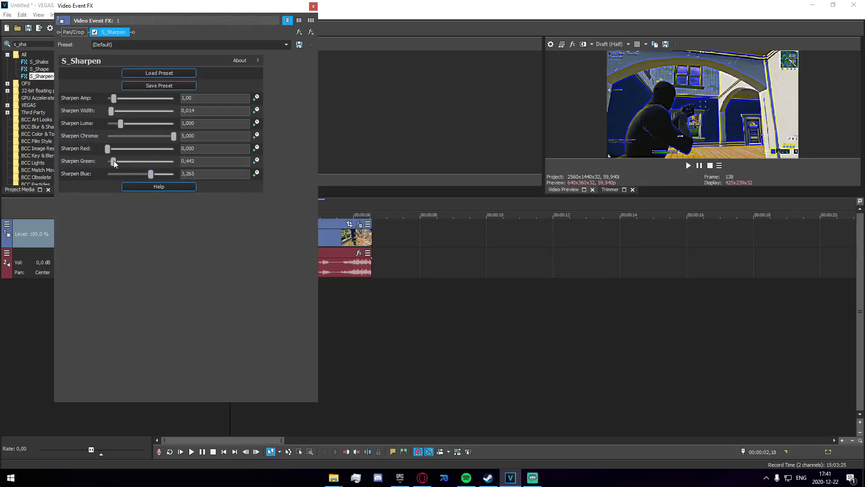
{"action": "left_click_drag", "start_coordinate": [151, 173], "coordinate": [182, 163]}
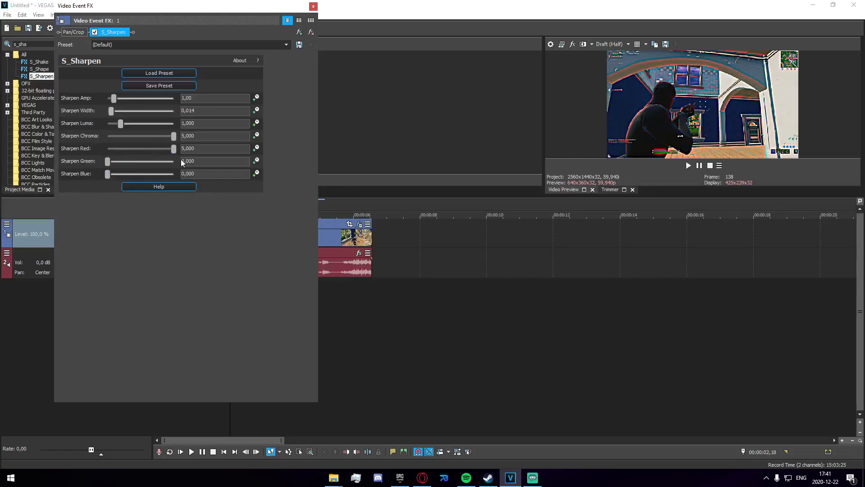
Step: Lower Sharpen Width to about 0.003 and Sharpen Amp to 0, and close the effect window
{"action": "left_click_drag", "start_coordinate": [122, 114], "coordinate": [109, 129]}
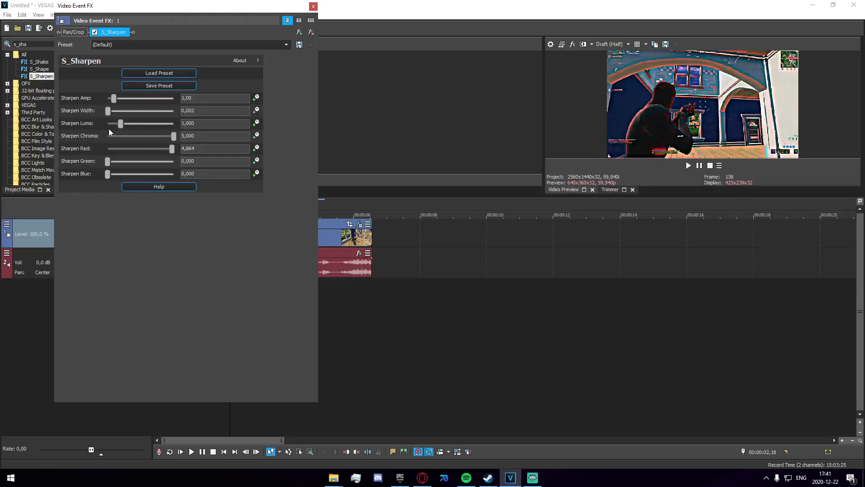
{"action": "left_click_drag", "start_coordinate": [115, 99], "coordinate": [58, 105]}
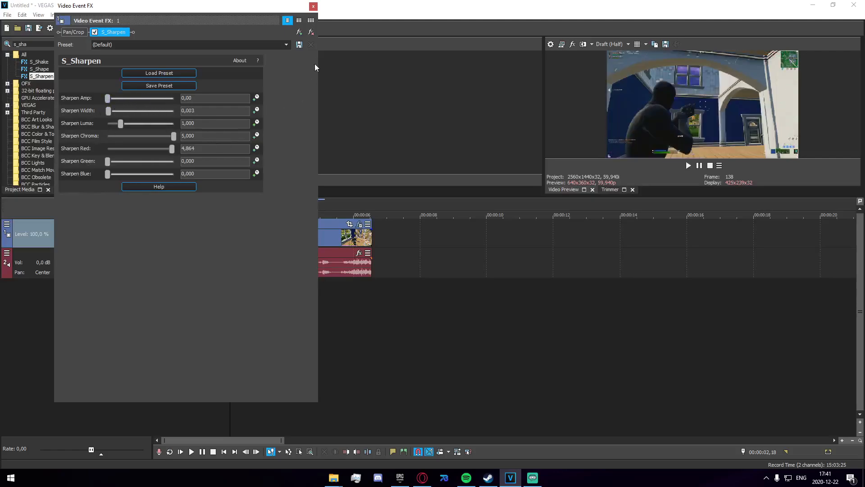
{"action": "left_click", "coordinate": [313, 6]}
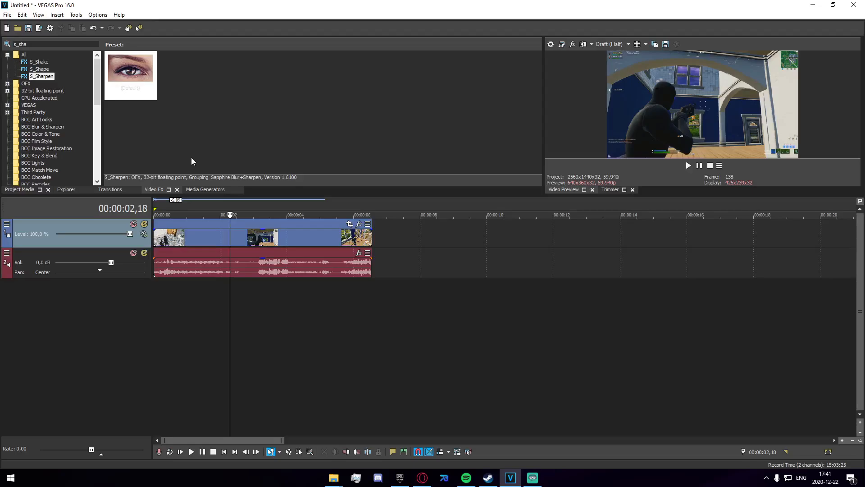
Step: Search the video effects for uni.ec and apply uni.Ecto to the video clip
{"action": "double_click", "coordinate": [36, 44]}
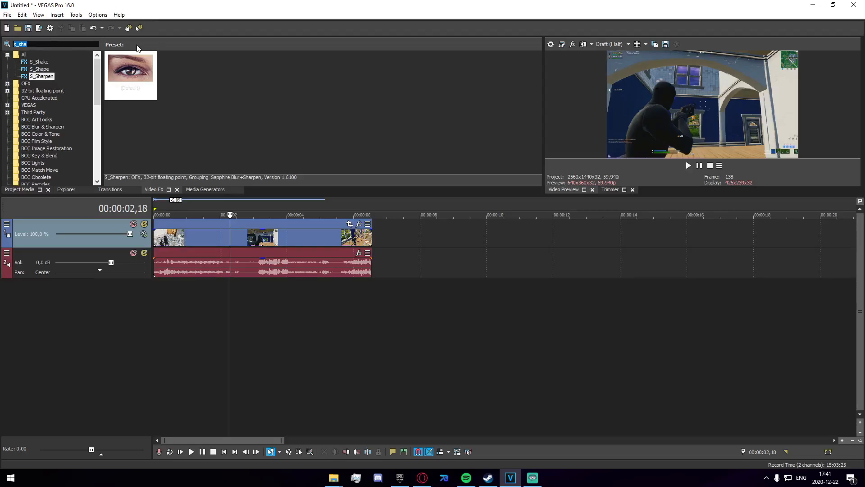
{"action": "type", "text": "uni.ec"}
{"action": "left_click", "coordinate": [71, 63]}
{"action": "left_click_drag", "start_coordinate": [134, 77], "coordinate": [218, 233]}
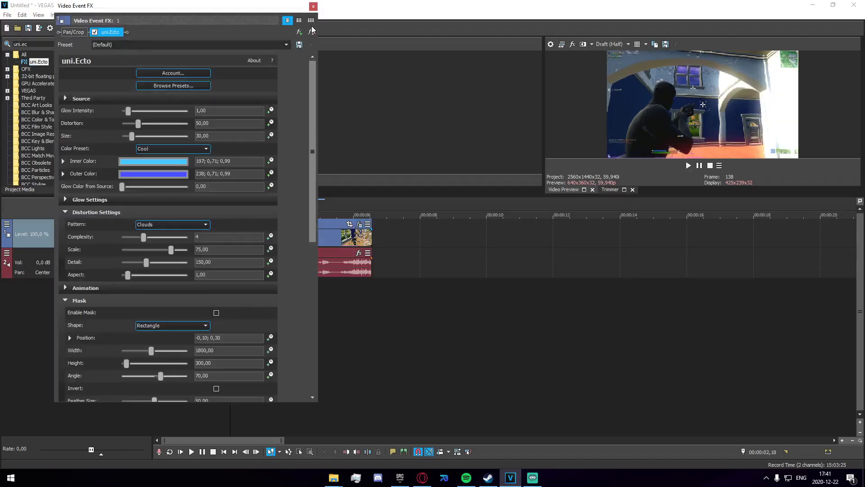
{"action": "left_click", "coordinate": [313, 6]}
Step: Insert a new video track and add a text media event on it
{"action": "right_click", "coordinate": [239, 306]}
{"action": "left_click", "coordinate": [274, 331]}
{"action": "right_click", "coordinate": [214, 237]}
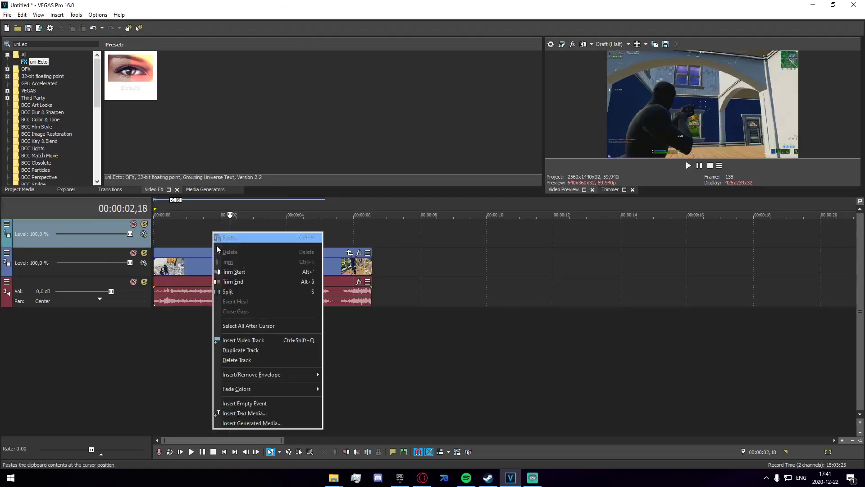
{"action": "left_click", "coordinate": [258, 412]}
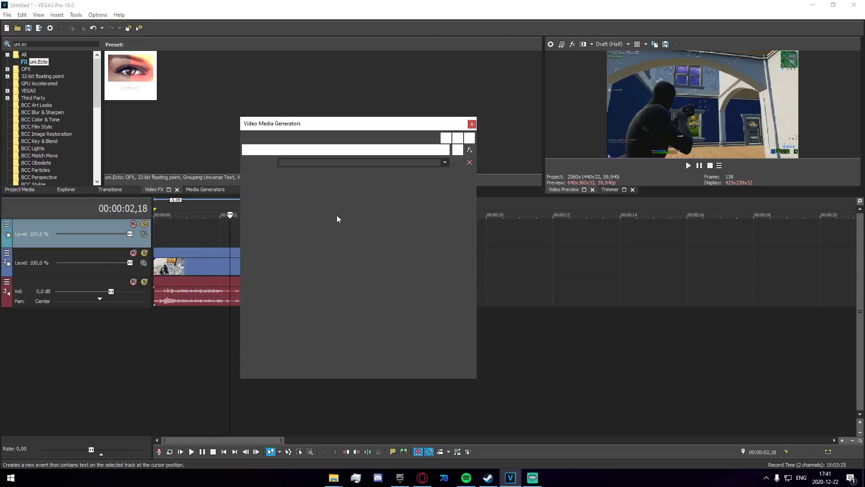
Step: Enter the text dognal in the Titles & Text generator and close it
{"action": "type", "text": "b"}
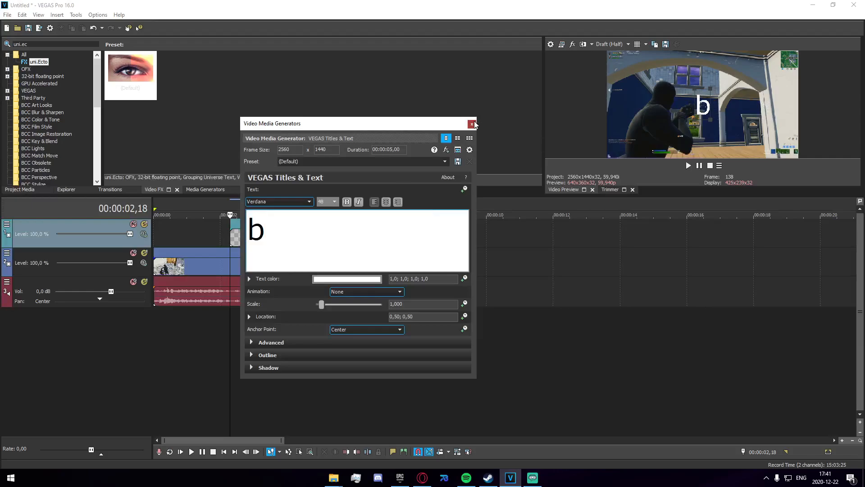
{"action": "key", "text": "BackSpace"}
{"action": "type", "text": "di"}
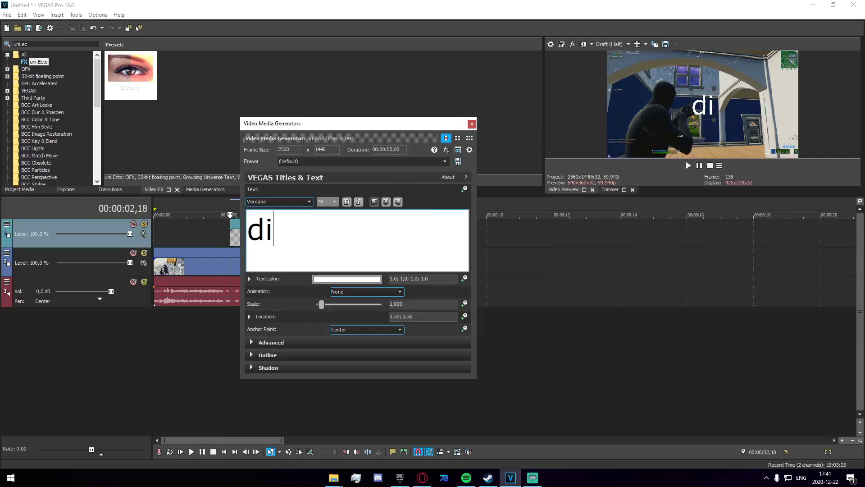
{"action": "key", "text": "BackSpace"}
{"action": "type", "text": "ognal"}
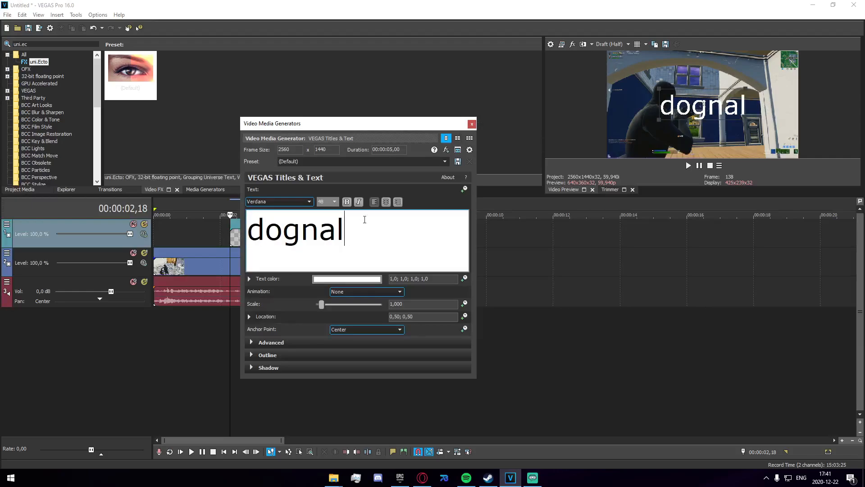
{"action": "left_click", "coordinate": [471, 124]}
Step: Move the text event to the start of the timeline
{"action": "left_click_drag", "start_coordinate": [135, 76], "coordinate": [221, 192]}
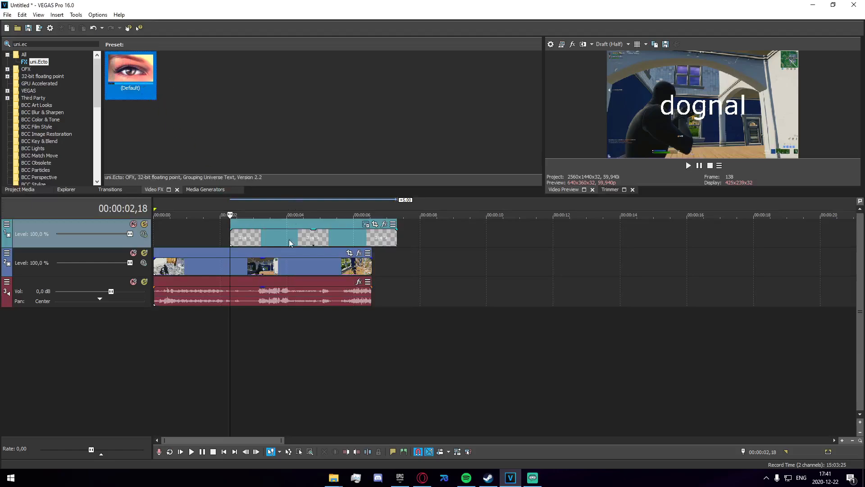
{"action": "left_click_drag", "start_coordinate": [288, 239], "coordinate": [211, 238]}
Step: Apply uni.Ecto to the text event
{"action": "left_click_drag", "start_coordinate": [131, 75], "coordinate": [226, 235]}
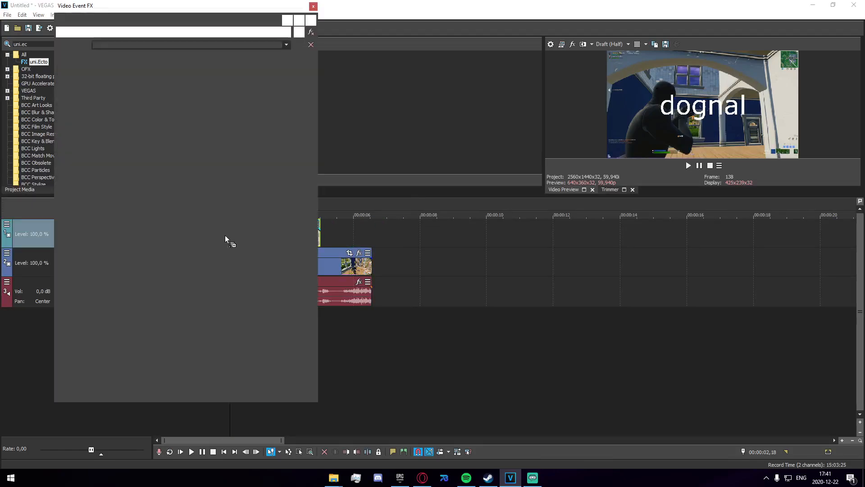
{"action": "left_click", "coordinate": [314, 7]}
Step: Play back the start of the project to preview the glowing text
{"action": "key", "text": "space"}
{"action": "key", "text": "space"}
{"action": "left_click", "coordinate": [173, 323]}
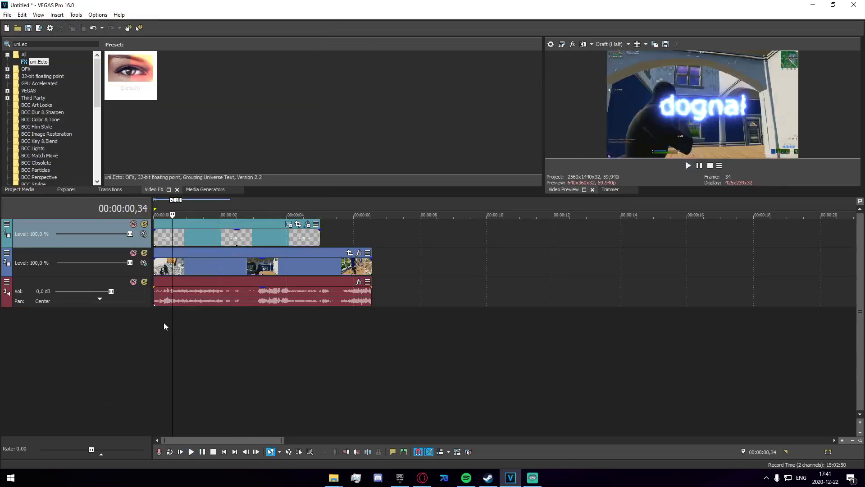
{"action": "left_click", "coordinate": [158, 318]}
{"action": "key", "text": "space"}
{"action": "key", "text": "space"}
{"action": "key", "text": "space"}
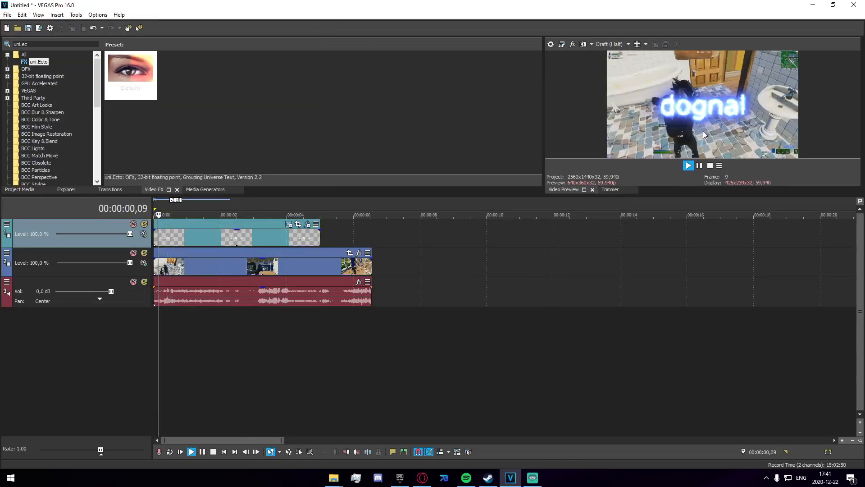
Step: Set the text's uni.Ecto inner color to magenta (313; 0,71; 0,99)
{"action": "left_click", "coordinate": [307, 224]}
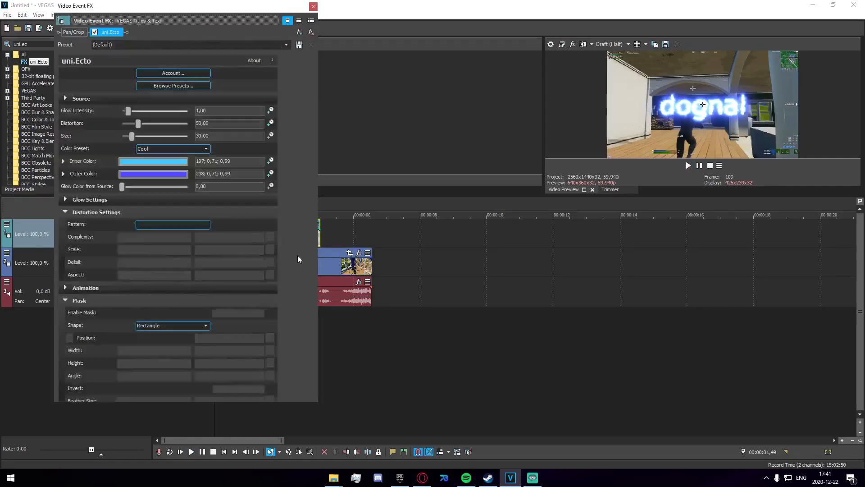
{"action": "left_click", "coordinate": [144, 162]}
{"action": "left_click", "coordinate": [183, 194]}
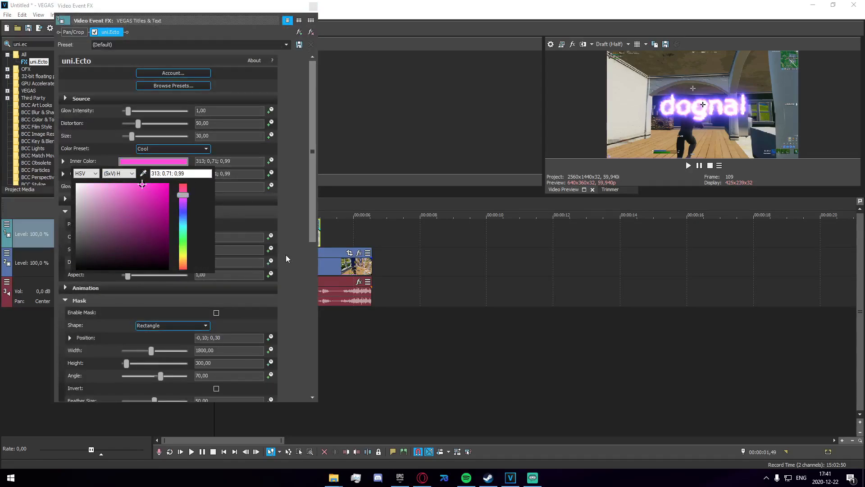
{"action": "left_click", "coordinate": [306, 212]}
Step: Set uni.Ecto Distortion to about 40.82 and Size to about 108.84
{"action": "left_click_drag", "start_coordinate": [139, 126], "coordinate": [157, 145]}
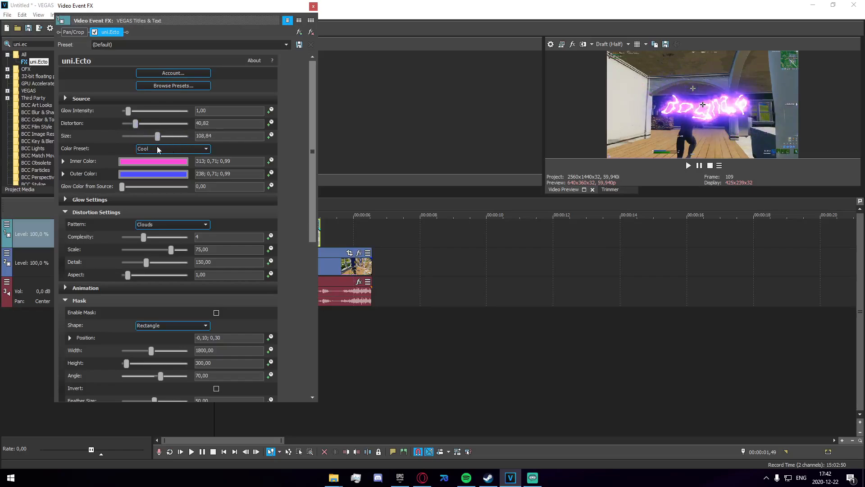
{"action": "left_click", "coordinate": [313, 6]}
Step: Reopen the text's uni.Ecto settings and set Glow Intensity to 0.75 and Size to about 35.37
{"action": "key", "text": "space"}
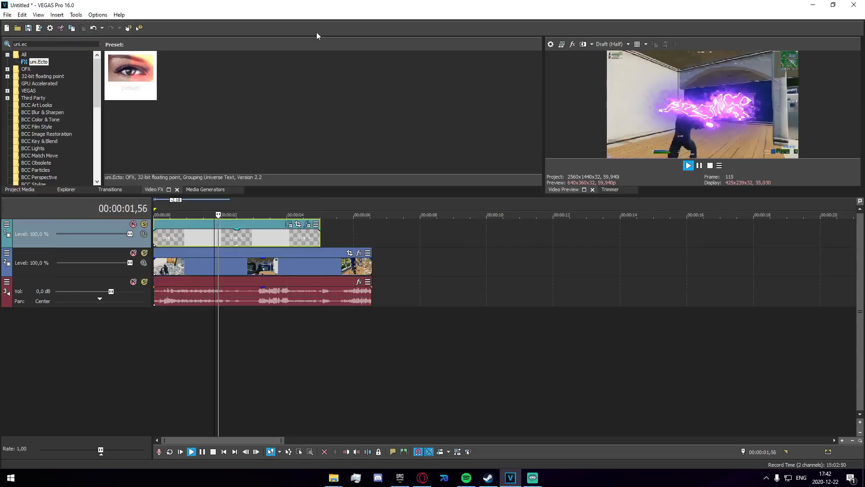
{"action": "left_click", "coordinate": [294, 234]}
{"action": "left_click", "coordinate": [308, 228]}
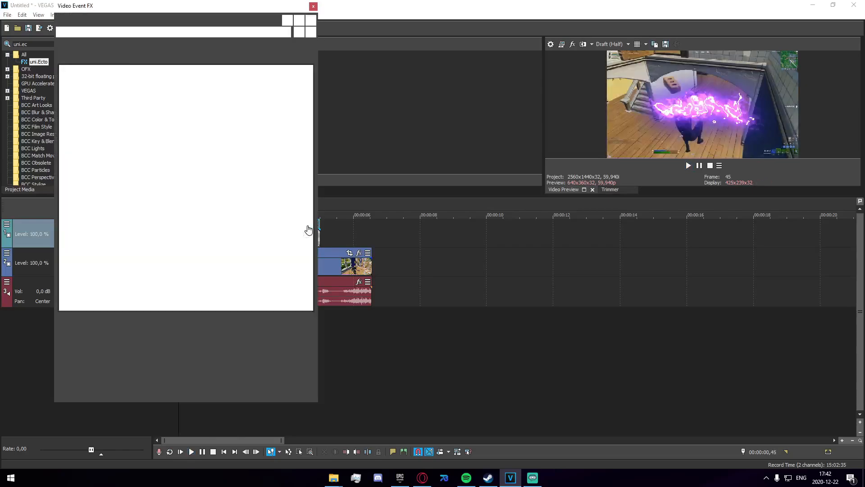
{"action": "left_click_drag", "start_coordinate": [135, 136], "coordinate": [127, 120]}
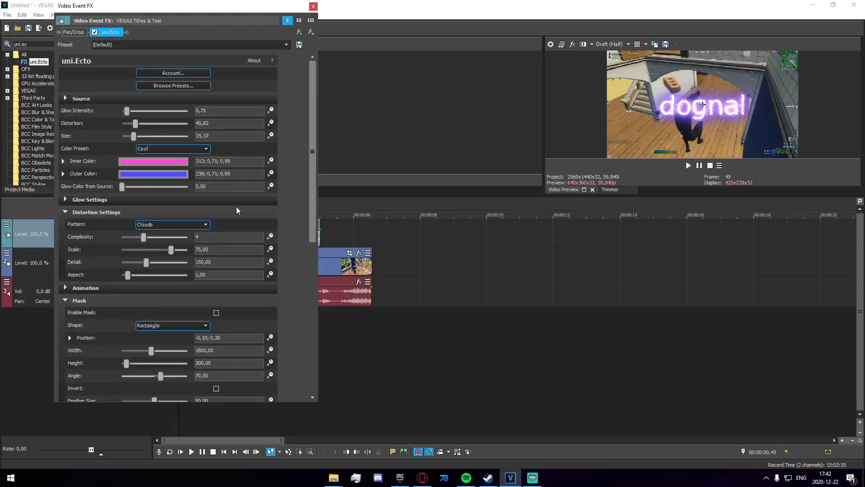
Step: Remove uni.Ecto from the text event and delete the text event
{"action": "left_click", "coordinate": [311, 32]}
{"action": "left_click", "coordinate": [312, 6]}
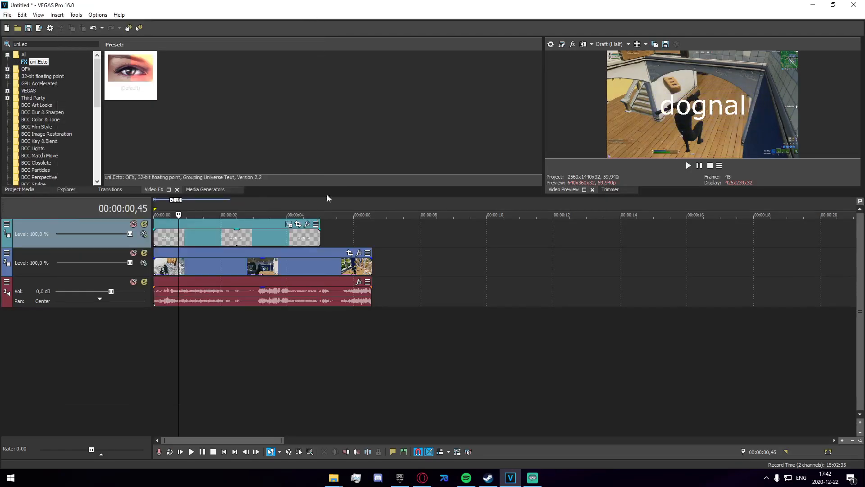
{"action": "left_click", "coordinate": [292, 235]}
{"action": "key", "text": "Delete"}
Step: Split the video clip at 00:00:01,20 and one frame later to isolate a single frame
{"action": "scroll", "coordinate": [440, 328], "scroll_direction": "up", "scroll_amount": 4}
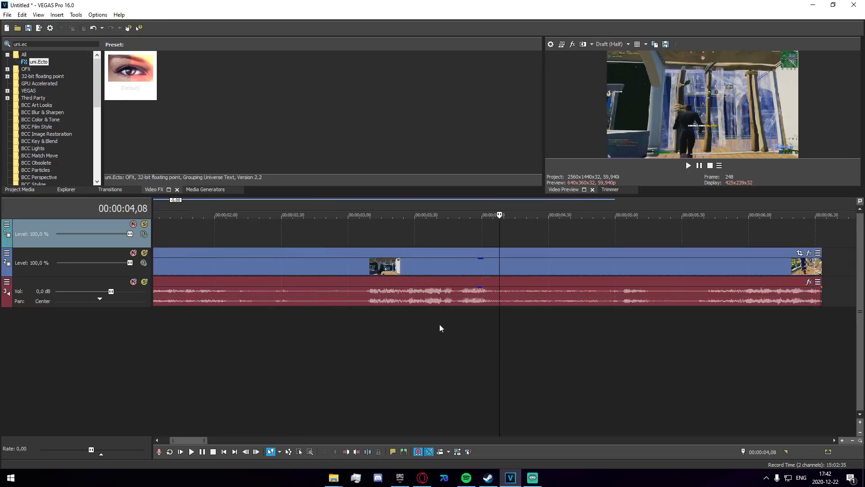
{"action": "scroll", "coordinate": [440, 328], "scroll_direction": "down", "scroll_amount": 4}
{"action": "left_click", "coordinate": [416, 266]}
{"action": "left_click", "coordinate": [308, 267]}
{"action": "left_click", "coordinate": [262, 264]}
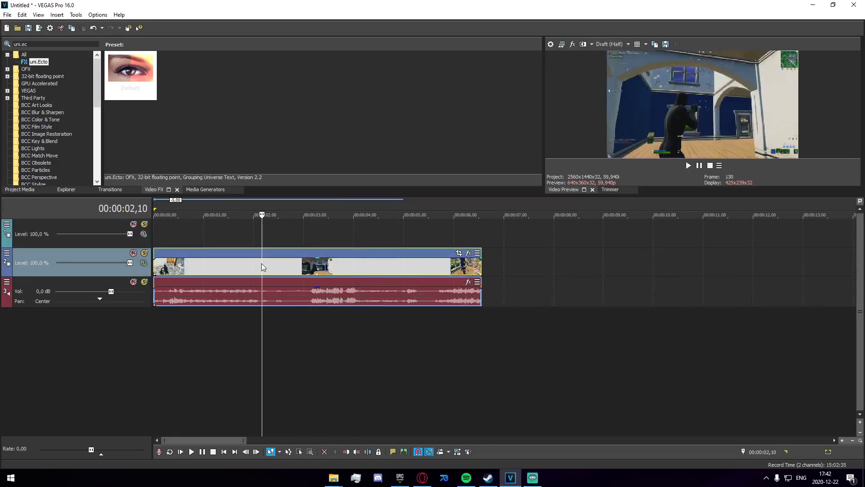
{"action": "scroll", "coordinate": [396, 311], "scroll_direction": "up", "scroll_amount": 3}
{"action": "left_click_drag", "start_coordinate": [500, 268], "coordinate": [502, 267]}
{"action": "left_click", "coordinate": [534, 269]}
{"action": "left_click", "coordinate": [389, 266]}
{"action": "left_click", "coordinate": [331, 263]}
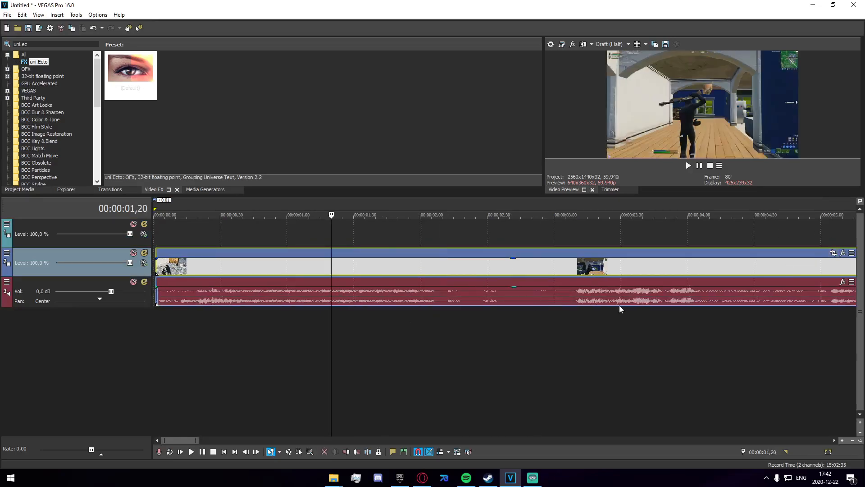
{"action": "key", "text": "s"}
{"action": "key", "text": "Right"}
{"action": "key", "text": "s"}
Step: Open Pan/Crop for the one-frame segment and enable its mask
{"action": "scroll", "coordinate": [451, 333], "scroll_direction": "up", "scroll_amount": 4}
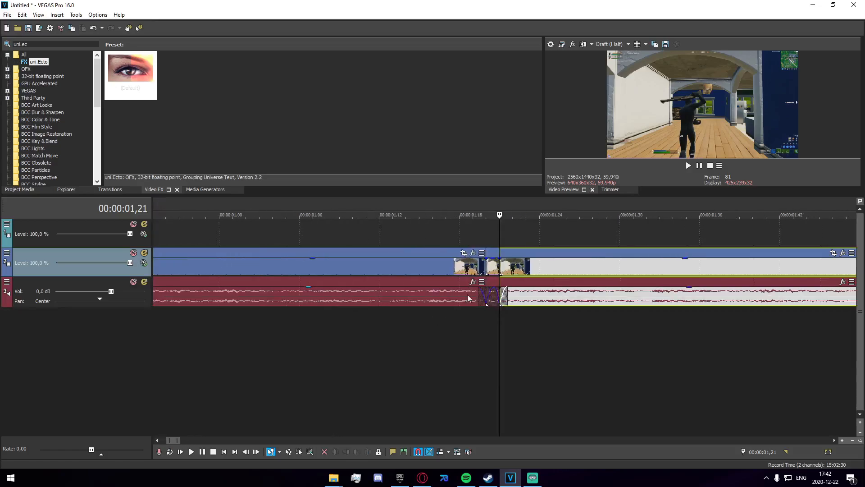
{"action": "left_click", "coordinate": [493, 267]}
{"action": "scroll", "coordinate": [495, 267], "scroll_direction": "up", "scroll_amount": 5}
{"action": "left_click", "coordinate": [548, 253]}
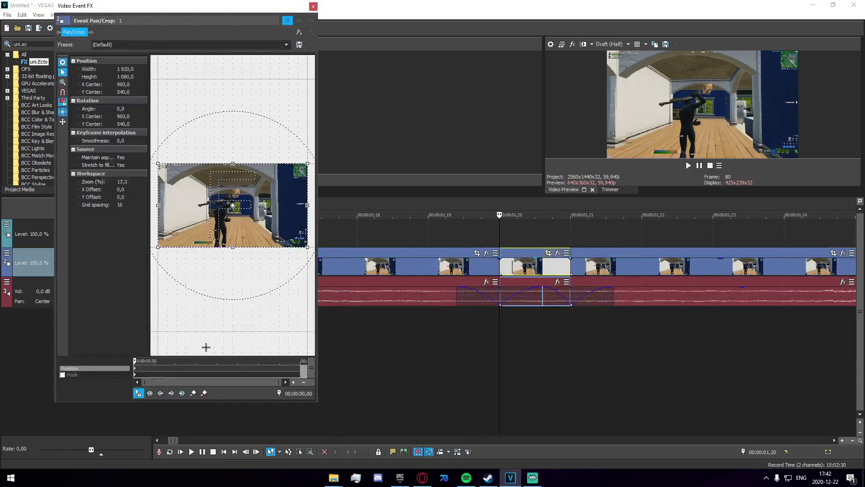
{"action": "left_click", "coordinate": [63, 374]}
{"action": "scroll", "coordinate": [220, 197], "scroll_direction": "up", "scroll_amount": 5}
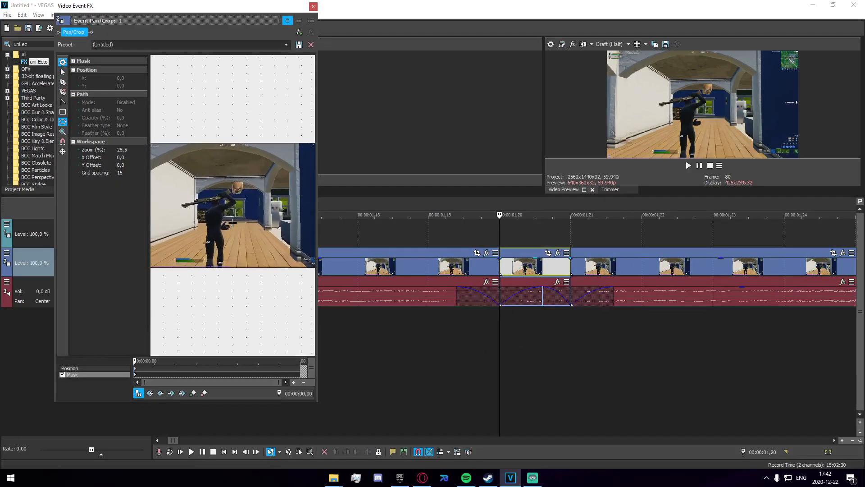
Step: Draw a Pan/Crop mask tracing closely around the gun in the single-frame segment
{"action": "left_click", "coordinate": [63, 72]}
{"action": "scroll", "coordinate": [275, 198], "scroll_direction": "up", "scroll_amount": 4}
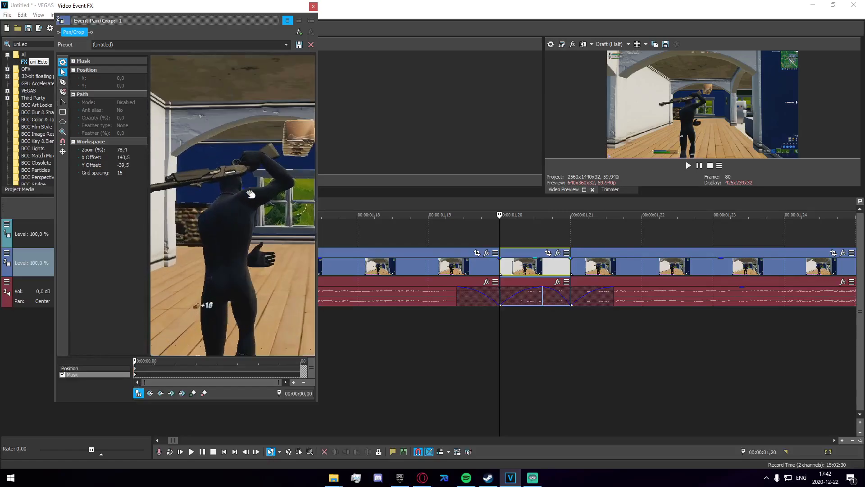
{"action": "scroll", "coordinate": [275, 199], "scroll_direction": "down", "scroll_amount": 1}
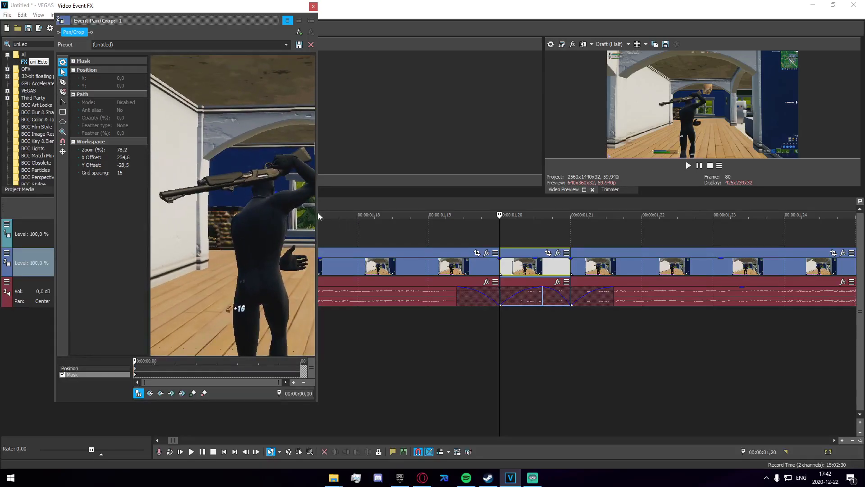
{"action": "left_click_drag", "start_coordinate": [318, 219], "coordinate": [407, 224]}
{"action": "left_click", "coordinate": [63, 82]}
{"action": "left_click", "coordinate": [348, 147]}
{"action": "left_click", "coordinate": [357, 160]}
{"action": "left_click", "coordinate": [336, 167]}
{"action": "left_click", "coordinate": [317, 179]}
{"action": "left_click", "coordinate": [285, 183]}
{"action": "left_click", "coordinate": [267, 189]}
{"action": "left_click", "coordinate": [245, 192]}
{"action": "left_click", "coordinate": [216, 201]}
{"action": "left_click", "coordinate": [204, 192]}
{"action": "left_click", "coordinate": [225, 188]}
{"action": "left_click", "coordinate": [243, 184]}
{"action": "left_click", "coordinate": [244, 179]}
{"action": "left_click", "coordinate": [254, 177]}
{"action": "left_click", "coordinate": [267, 174]}
{"action": "left_click", "coordinate": [284, 171]}
{"action": "left_click", "coordinate": [295, 172]}
{"action": "left_click", "coordinate": [307, 167]}
{"action": "left_click", "coordinate": [311, 164]}
{"action": "left_click", "coordinate": [317, 160]}
{"action": "left_click", "coordinate": [322, 156]}
{"action": "left_click", "coordinate": [328, 154]}
{"action": "left_click", "coordinate": [334, 152]}
{"action": "left_click", "coordinate": [339, 149]}
{"action": "left_click", "coordinate": [349, 146]}
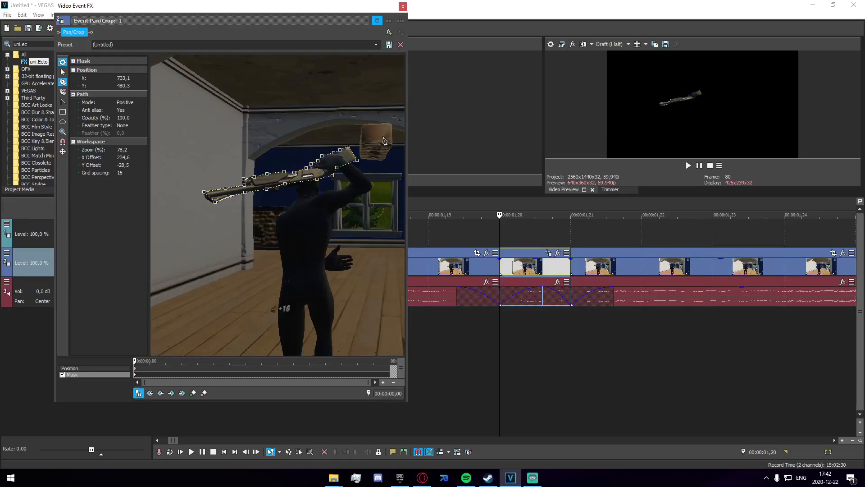
{"action": "left_click", "coordinate": [402, 6]}
Step: Apply the uni.Ecto effect with its default preset to the masked frame segment
{"action": "left_click", "coordinate": [527, 338]}
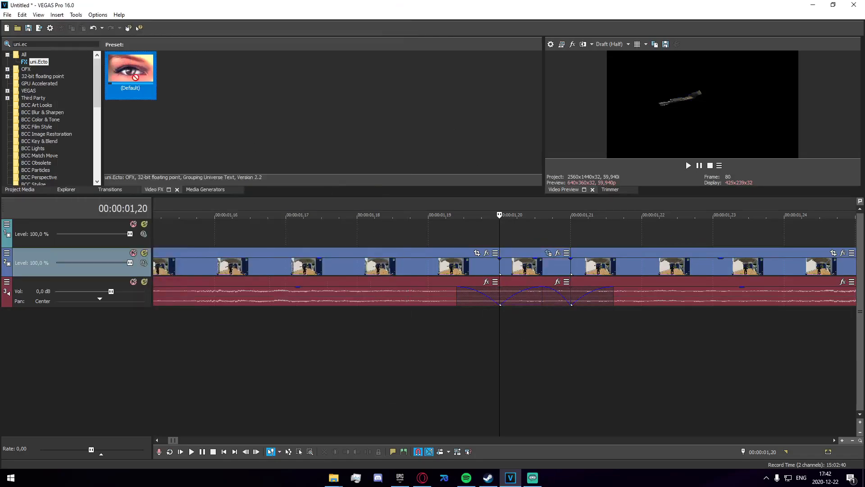
{"action": "left_click_drag", "start_coordinate": [562, 274], "coordinate": [561, 275]}
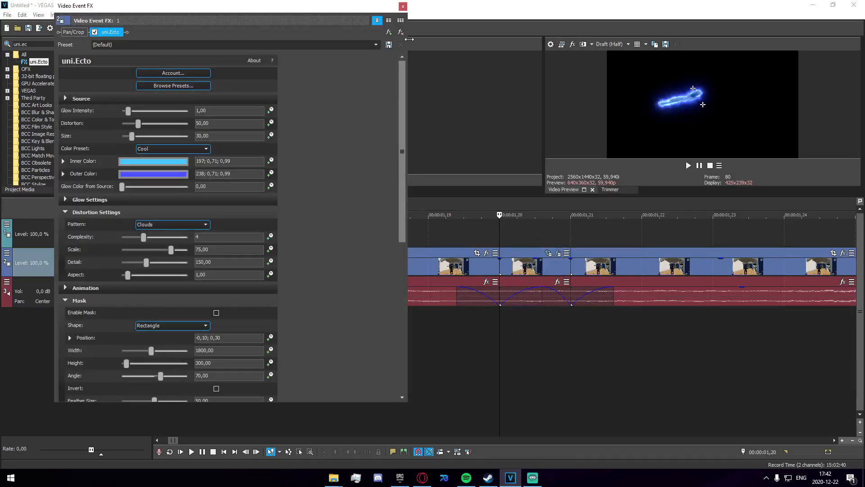
{"action": "left_click", "coordinate": [402, 5]}
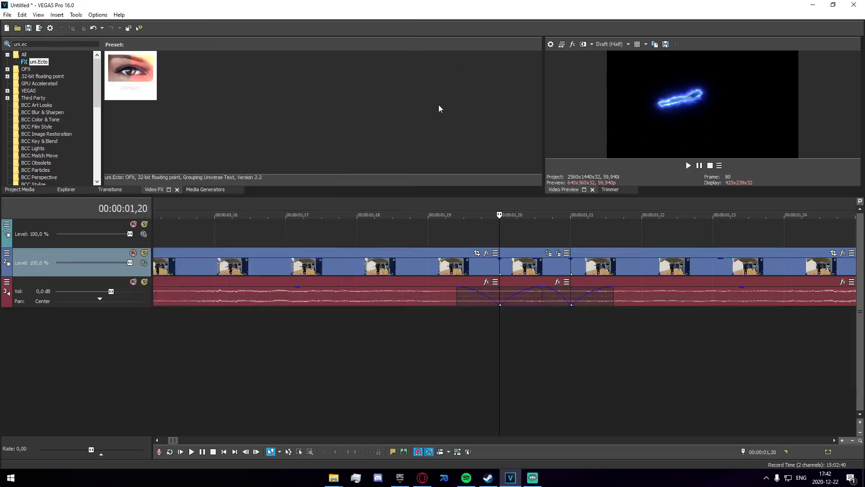
Step: Move the footage leading up to the isolated frame onto a new video track below the audio
{"action": "scroll", "coordinate": [450, 271], "scroll_direction": "down", "scroll_amount": 4}
{"action": "left_click", "coordinate": [446, 274]}
{"action": "left_click_drag", "start_coordinate": [446, 274], "coordinate": [452, 323]}
{"action": "left_click", "coordinate": [500, 343]}
{"action": "key", "text": "Right"}
{"action": "key", "text": "Left"}
{"action": "key", "text": "Left"}
{"action": "key", "text": "Right"}
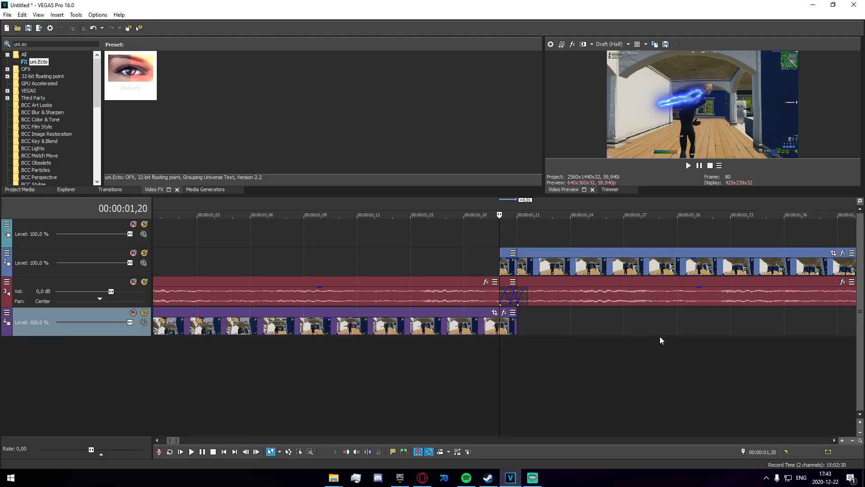
{"action": "scroll", "coordinate": [537, 230], "scroll_direction": "up", "scroll_amount": 3}
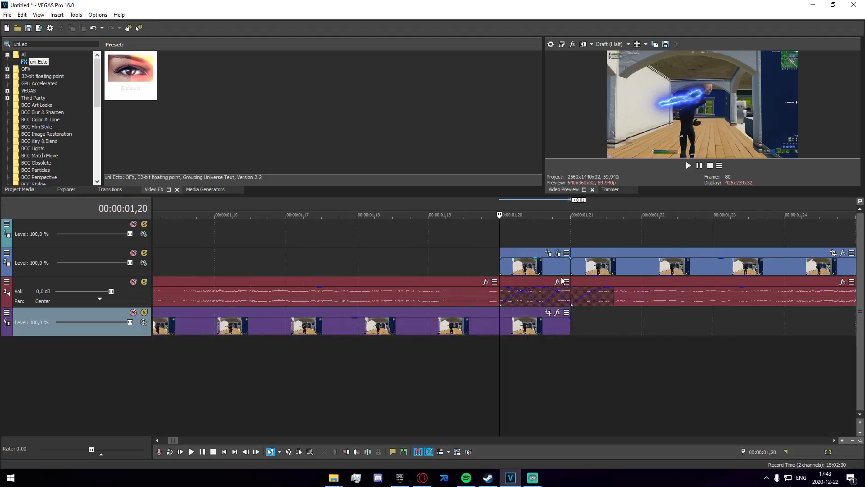
Step: Expand uni.Ecto's Animation settings on the frame and set Direction to about 115.10 and Pulse Speed to about 48.30
{"action": "left_click", "coordinate": [557, 253]}
{"action": "scroll", "coordinate": [350, 305], "scroll_direction": "down", "scroll_amount": 10}
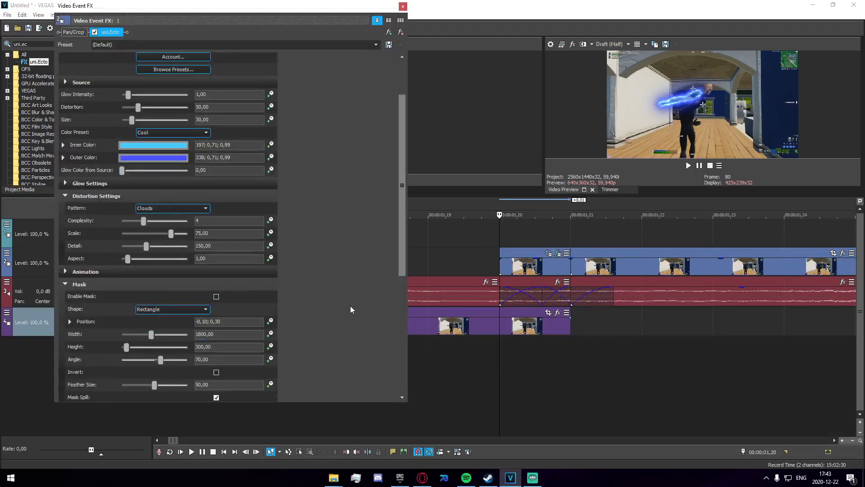
{"action": "scroll", "coordinate": [370, 353], "scroll_direction": "up", "scroll_amount": 5}
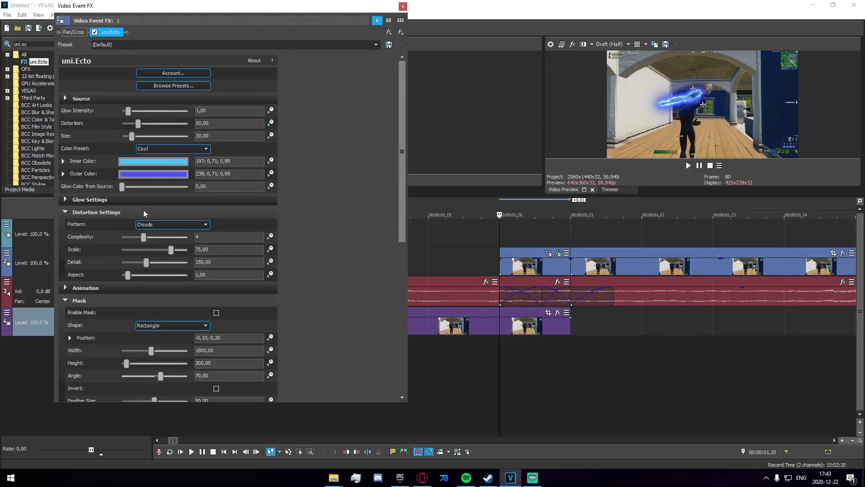
{"action": "left_click", "coordinate": [66, 288]}
{"action": "mouse_move", "coordinate": [161, 300]}
{"action": "left_mouse_down"}
{"action": "mouse_move", "coordinate": [143, 302]}
{"action": "mouse_move", "coordinate": [166, 306]}
{"action": "left_mouse_up"}
{"action": "left_click_drag", "start_coordinate": [125, 339], "coordinate": [153, 342]}
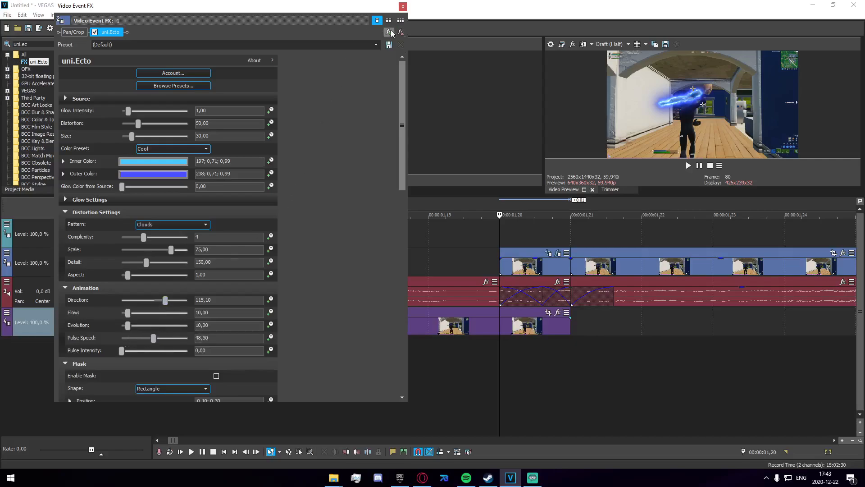
{"action": "left_click", "coordinate": [403, 6]}
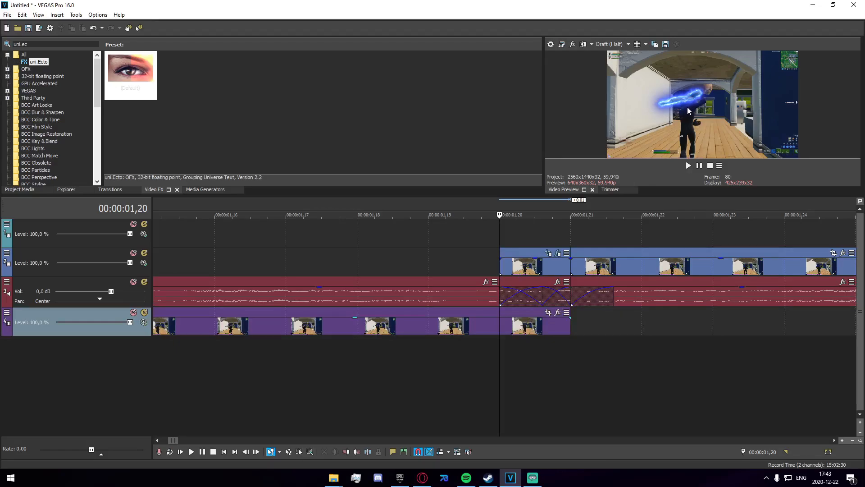
Step: Delete the isolated frame and footage after it from the second video track, plus the clip on the lower track
{"action": "scroll", "coordinate": [518, 340], "scroll_direction": "down", "scroll_amount": 3}
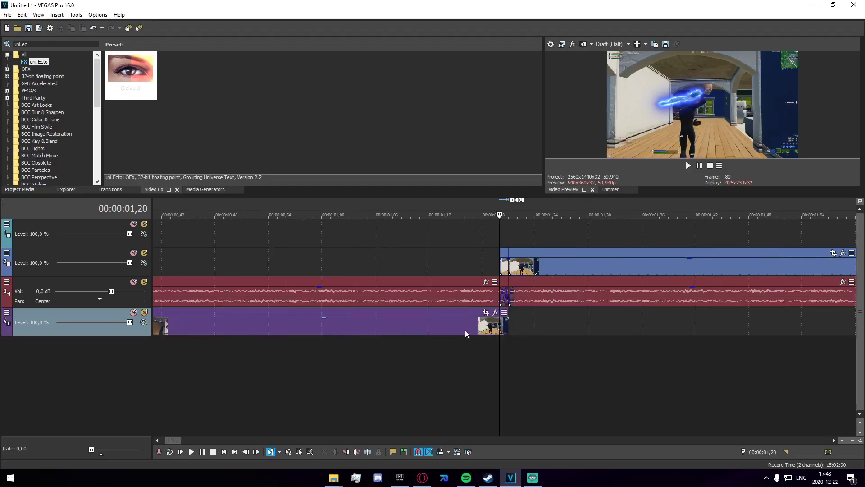
{"action": "left_click", "coordinate": [553, 266]}
{"action": "scroll", "coordinate": [518, 275], "scroll_direction": "down", "scroll_amount": 2}
{"action": "key", "text": "Delete"}
{"action": "left_click", "coordinate": [327, 323]}
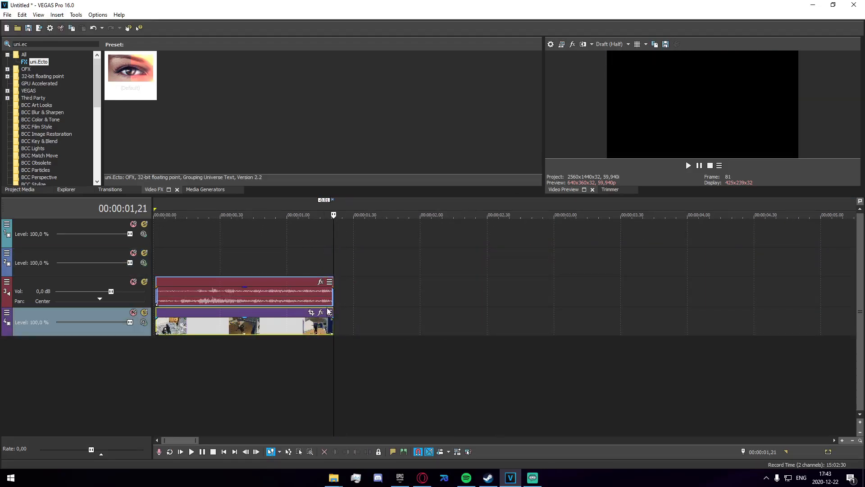
{"action": "key", "text": "Delete"}
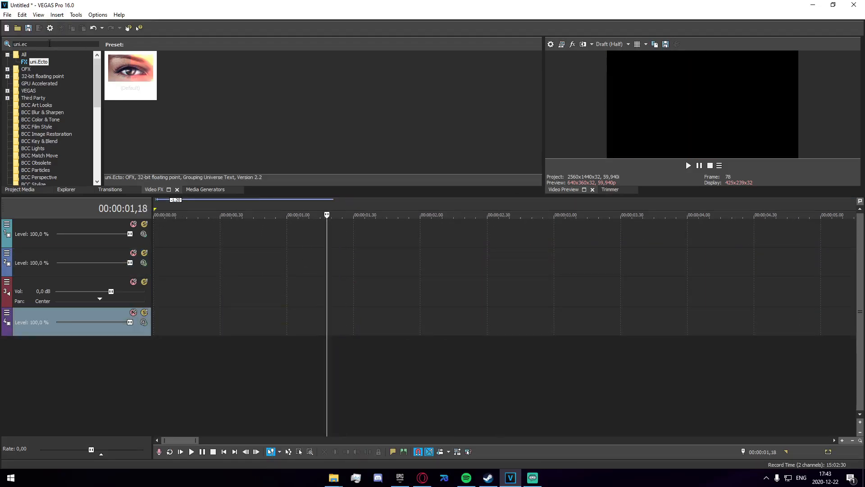
Step: Filter the video effects list by uni and select uni.Holomatrix II
{"action": "key", "text": "BackSpace"}
{"action": "key", "text": "BackSpace"}
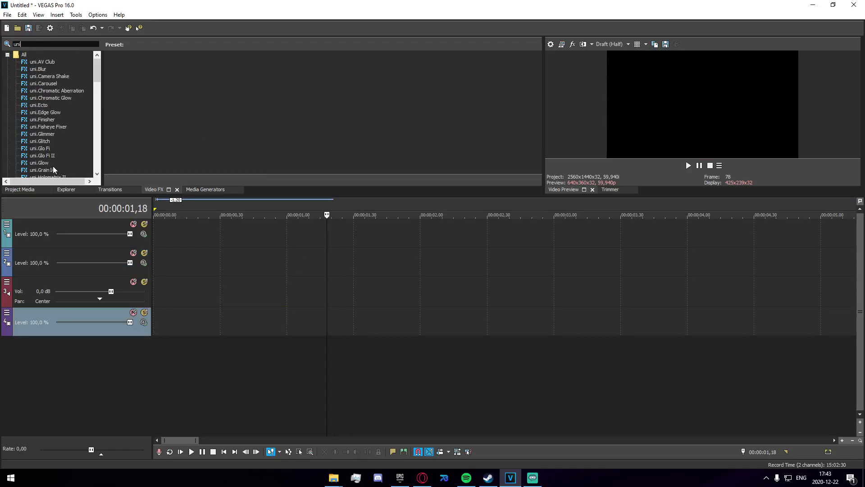
{"action": "scroll", "coordinate": [48, 136], "scroll_direction": "down", "scroll_amount": 3}
{"action": "left_click", "coordinate": [48, 112]}
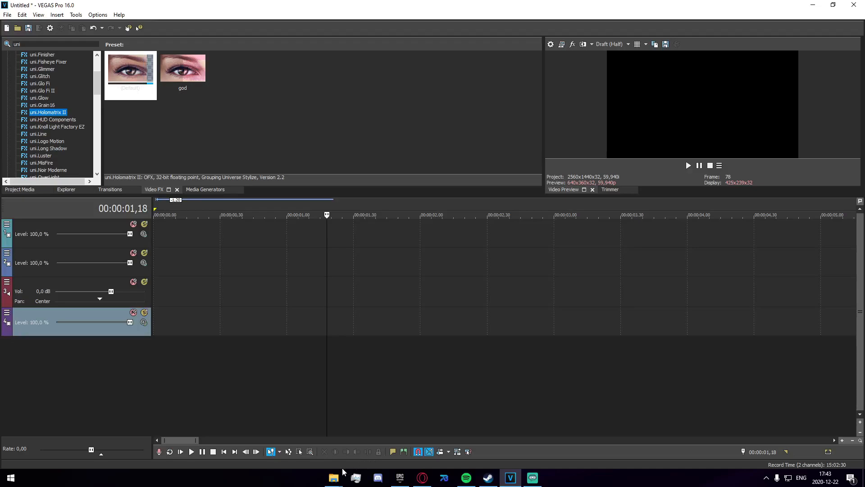
Step: Undo the last clip deletion, move that clip up to the top video track, and delete the two empty tracks
{"action": "key", "text": "ctrl+z"}
{"action": "left_click_drag", "start_coordinate": [206, 325], "coordinate": [203, 260]}
{"action": "right_click", "coordinate": [189, 234]}
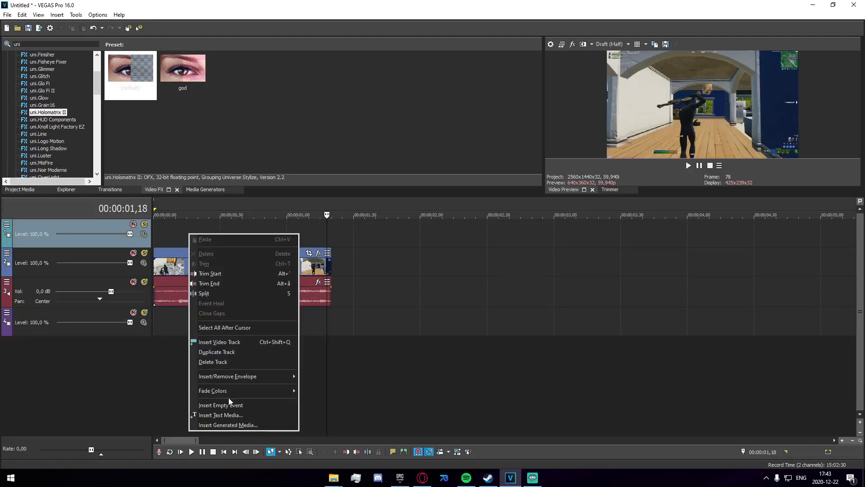
{"action": "left_click", "coordinate": [219, 361]}
{"action": "right_click", "coordinate": [225, 295]}
{"action": "left_click", "coordinate": [252, 230]}
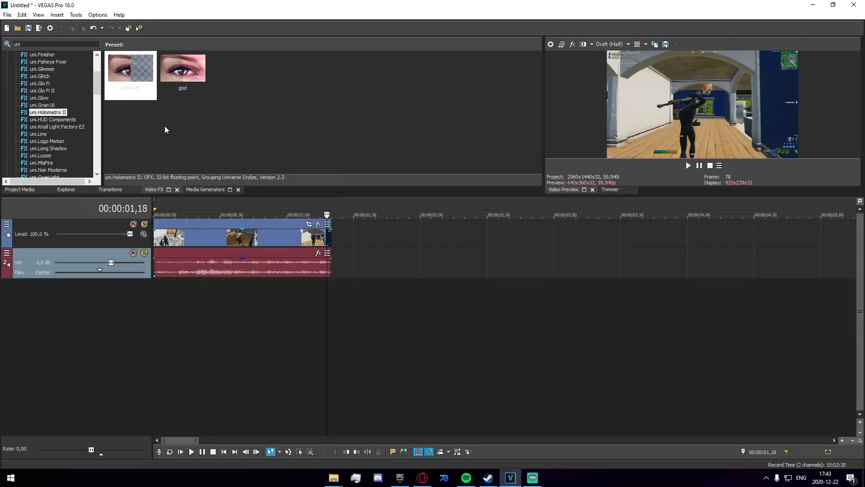
Step: Apply the uni.Holomatrix II preset god to the clip and preview its playback
{"action": "left_click_drag", "start_coordinate": [182, 70], "coordinate": [210, 251]}
{"action": "left_click_drag", "start_coordinate": [177, 101], "coordinate": [208, 239]}
{"action": "left_click", "coordinate": [402, 8]}
{"action": "left_click", "coordinate": [188, 305]}
{"action": "key", "text": "space"}
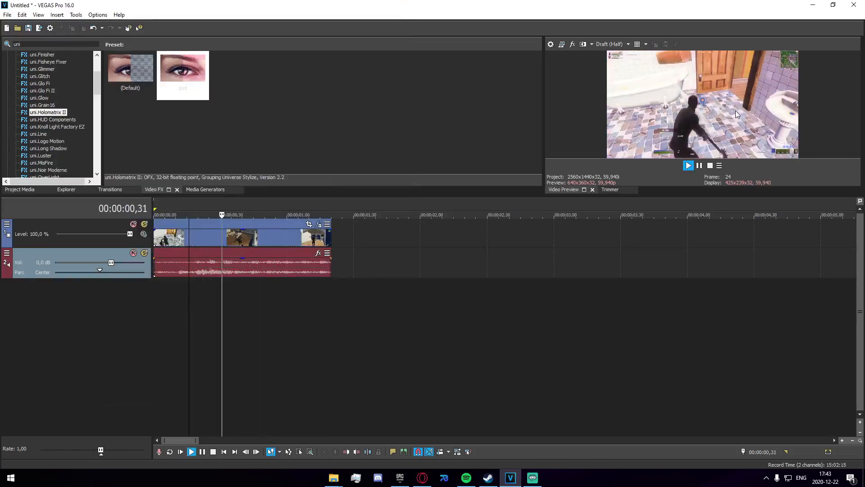
{"action": "key", "text": "space"}
Step: Set uni.Holomatrix II's Color - Highlights to red (0; 0.92; 0.84) and Blend With Original to 0
{"action": "left_click", "coordinate": [316, 228]}
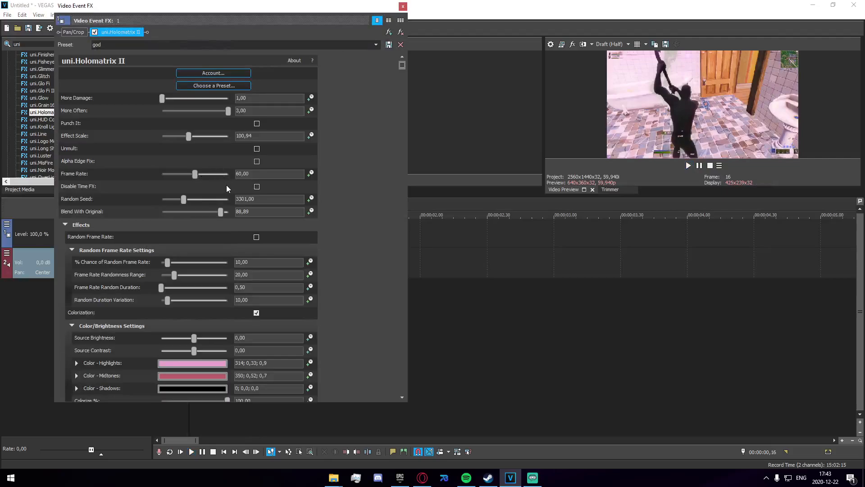
{"action": "left_click", "coordinate": [202, 366]}
{"action": "left_click", "coordinate": [201, 393]}
{"action": "left_click_drag", "start_coordinate": [222, 384], "coordinate": [235, 373]}
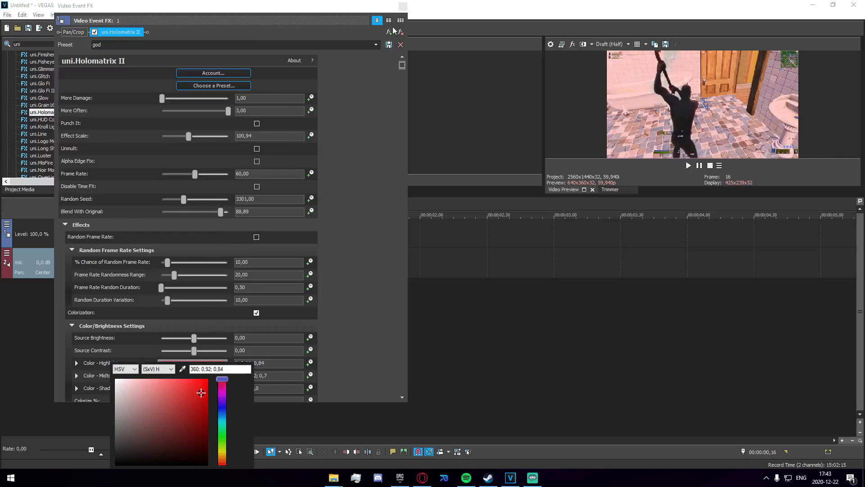
{"action": "left_click", "coordinate": [361, 117]}
{"action": "scroll", "coordinate": [339, 225], "scroll_direction": "down", "scroll_amount": 8}
{"action": "scroll", "coordinate": [336, 224], "scroll_direction": "up", "scroll_amount": 7}
{"action": "left_click_drag", "start_coordinate": [219, 196], "coordinate": [152, 196]}
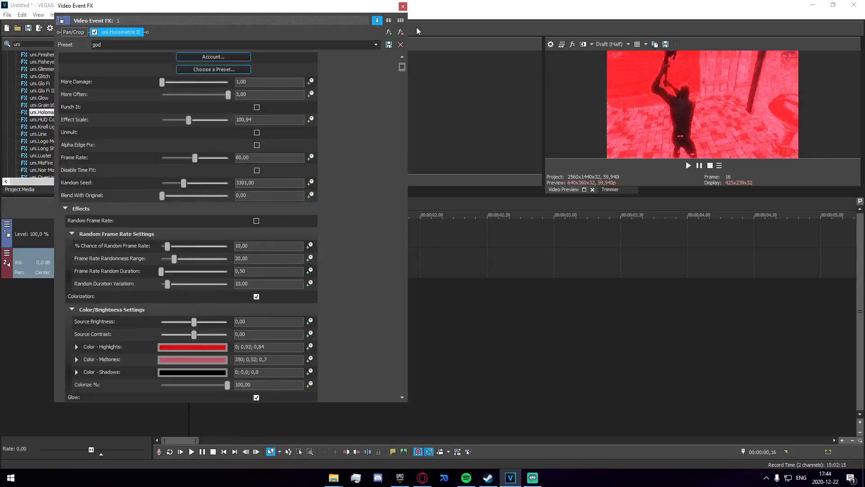
{"action": "left_click", "coordinate": [403, 6]}
Step: Preview the red-tinted clip from near its start
{"action": "key", "text": "space"}
{"action": "scroll", "coordinate": [363, 299], "scroll_direction": "up", "scroll_amount": 5}
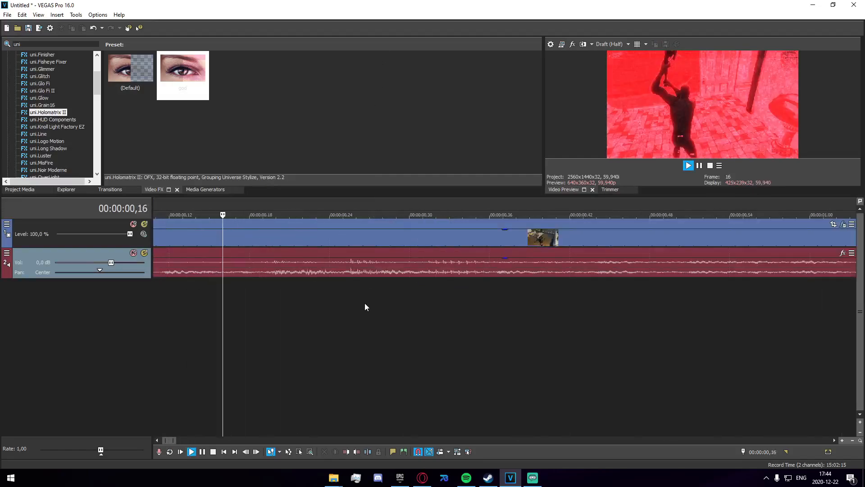
{"action": "scroll", "coordinate": [342, 283], "scroll_direction": "down", "scroll_amount": 5}
{"action": "left_click", "coordinate": [163, 280]}
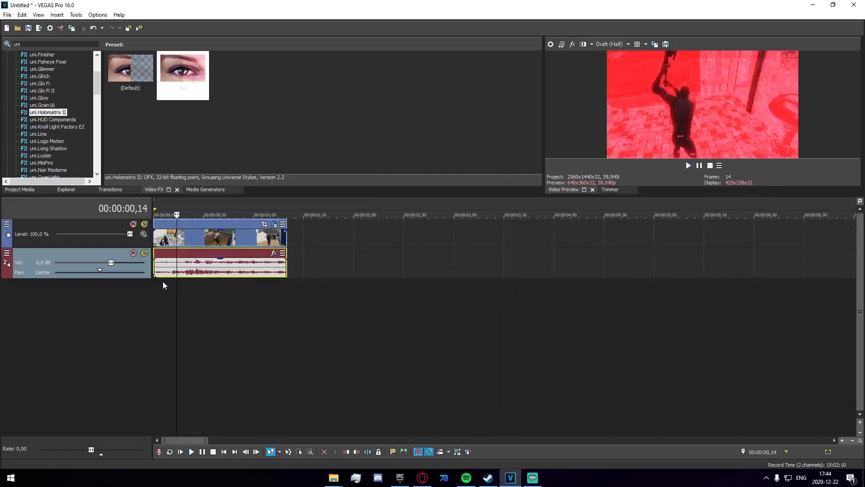
{"action": "key", "text": "space"}
{"action": "key", "text": "space"}
{"action": "key", "text": "space"}
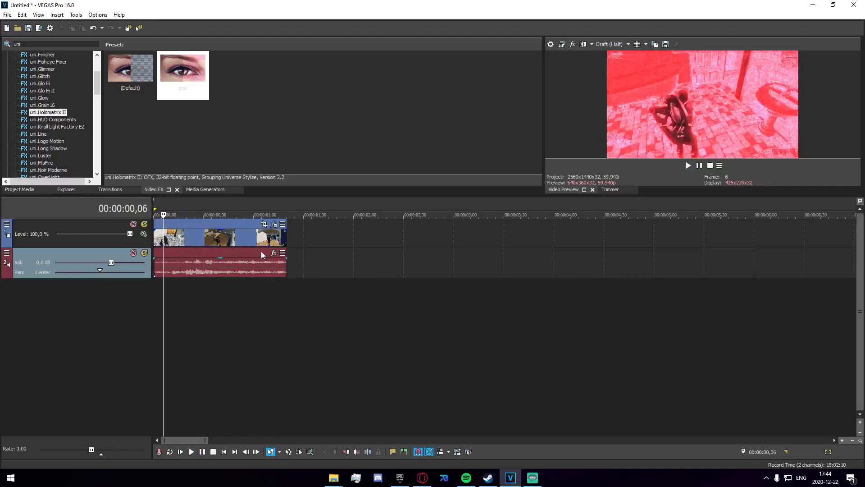
Step: Raise Blend With Original to about 89.12 and play the clip
{"action": "left_click", "coordinate": [275, 224]}
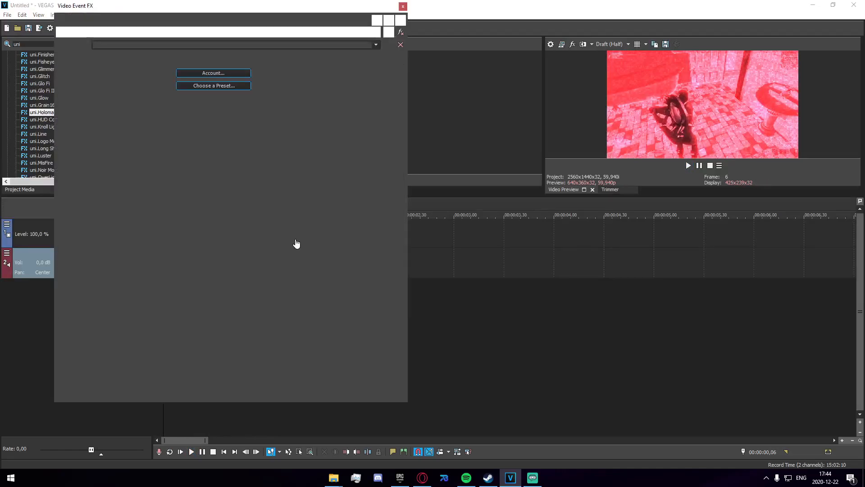
{"action": "left_click_drag", "start_coordinate": [162, 212], "coordinate": [227, 222]}
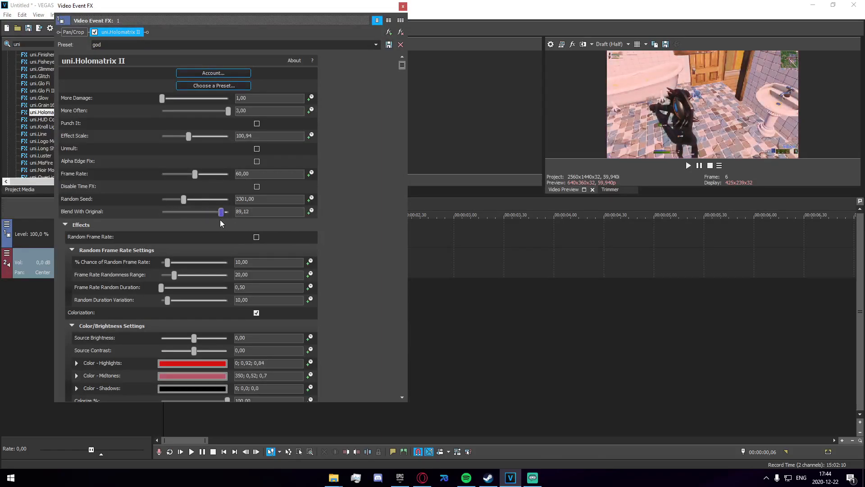
{"action": "left_click", "coordinate": [402, 6]}
{"action": "left_click", "coordinate": [156, 305]}
{"action": "key", "text": "space"}
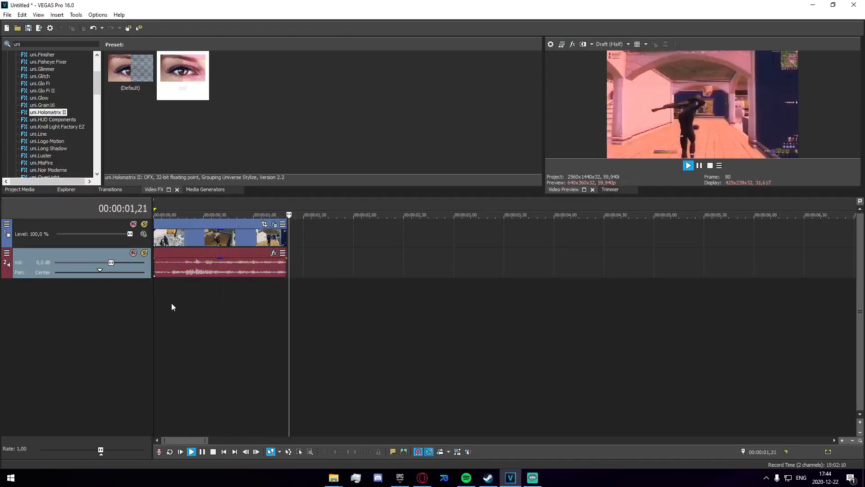
Step: Set uni.Holomatrix II's Blend With Original to about 74.83
{"action": "left_click", "coordinate": [216, 305]}
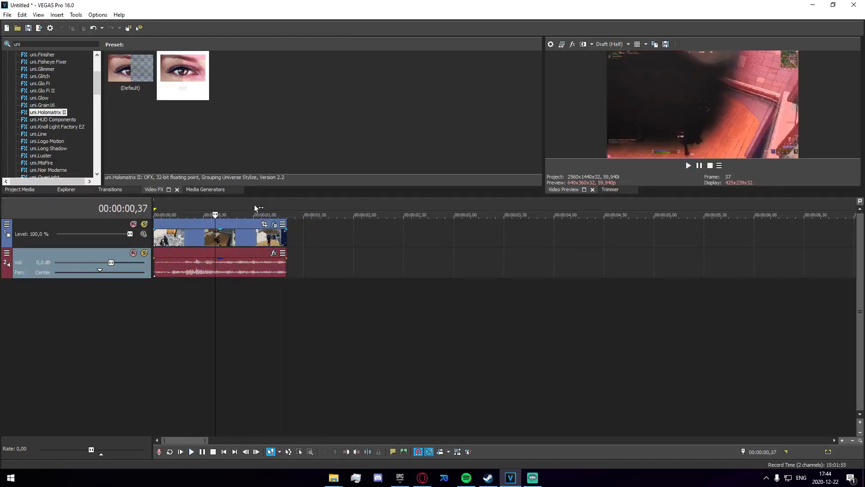
{"action": "left_click", "coordinate": [275, 225]}
{"action": "left_click", "coordinate": [400, 8]}
{"action": "left_click", "coordinate": [277, 226]}
{"action": "left_click", "coordinate": [275, 225]}
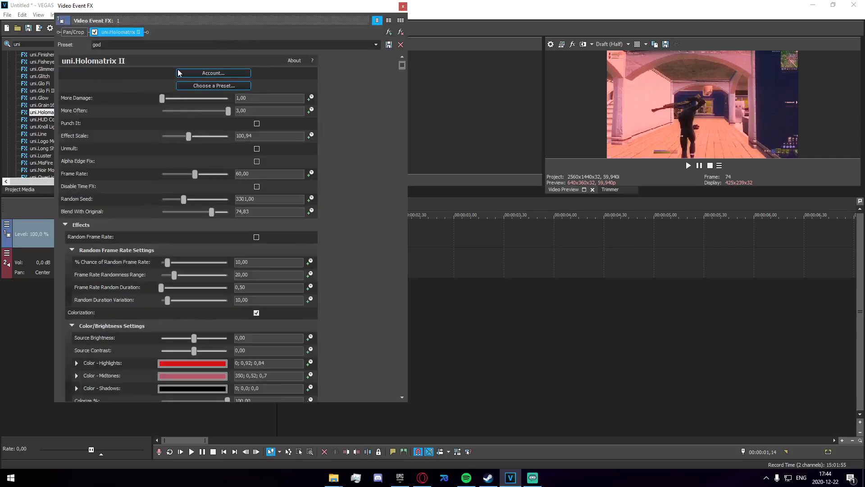
{"action": "left_click", "coordinate": [402, 7]}
Step: Play the clip from the start and review the uni.Holomatrix II settings
{"action": "left_click", "coordinate": [156, 284]}
{"action": "key", "text": "space"}
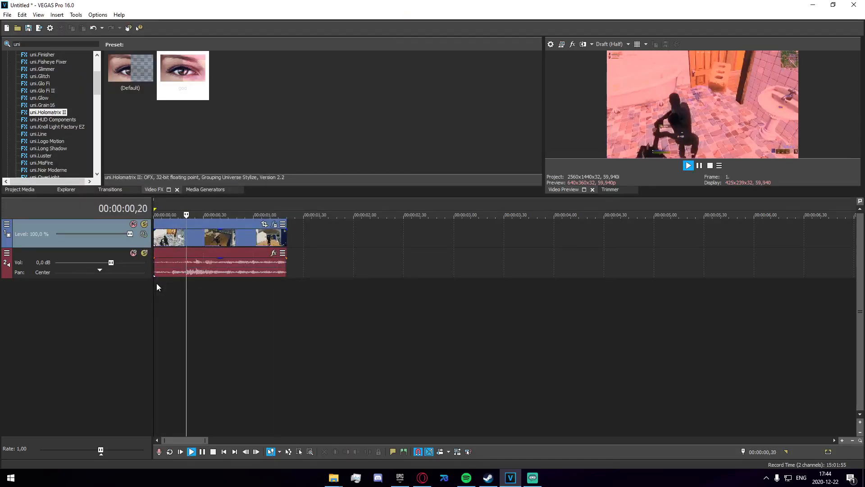
{"action": "key", "text": "space"}
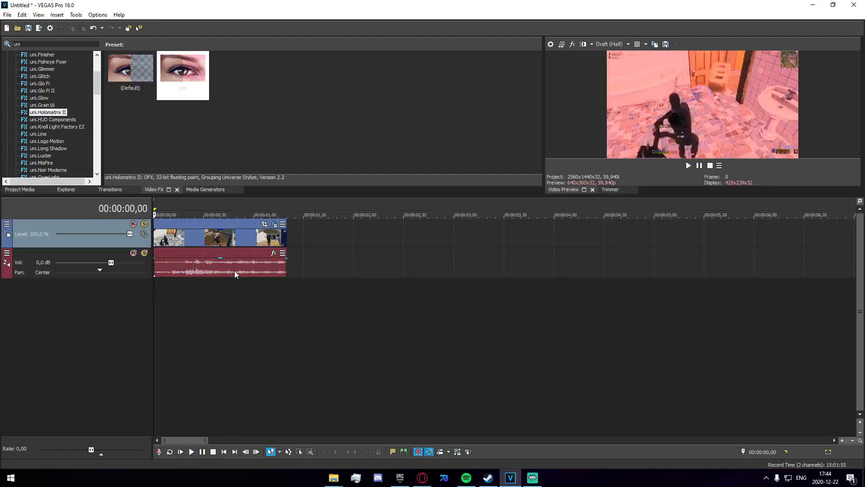
{"action": "left_click", "coordinate": [274, 224]}
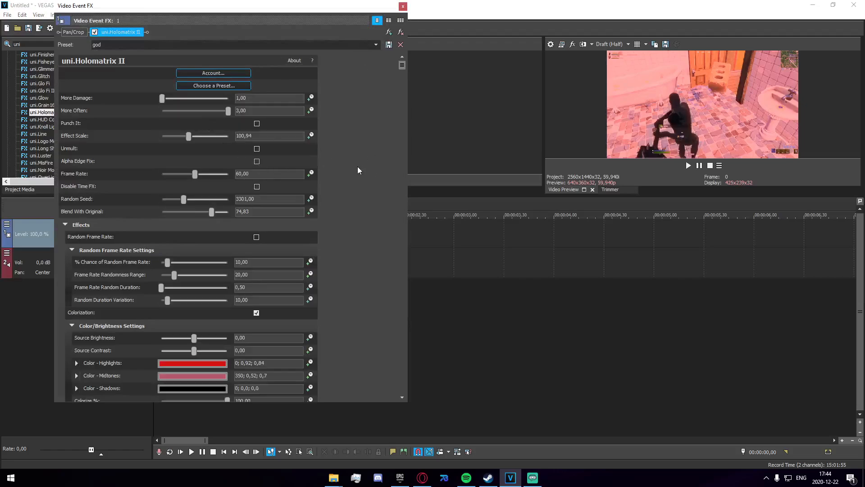
{"action": "left_click", "coordinate": [402, 7]}
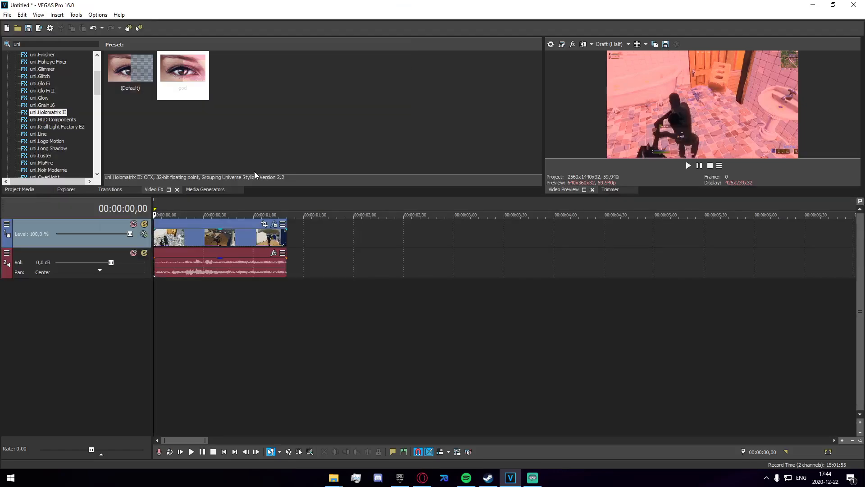